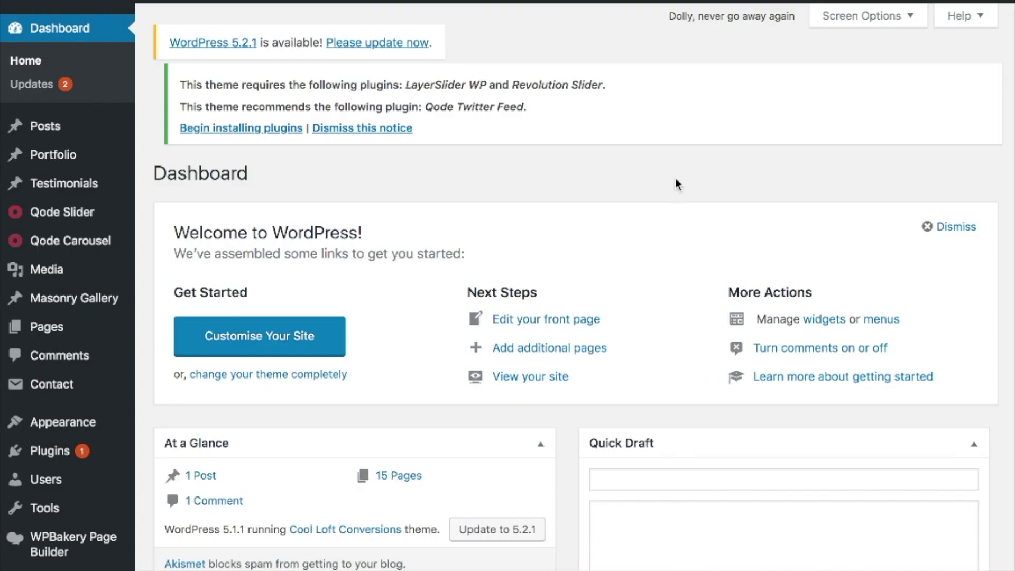
# Search the plugin directory for 'enable media replace' and confirm Enable Media Replace shows Active
pyautogui.scroll(-1, 242, 306)
pyautogui.scroll(-2, 242, 305)
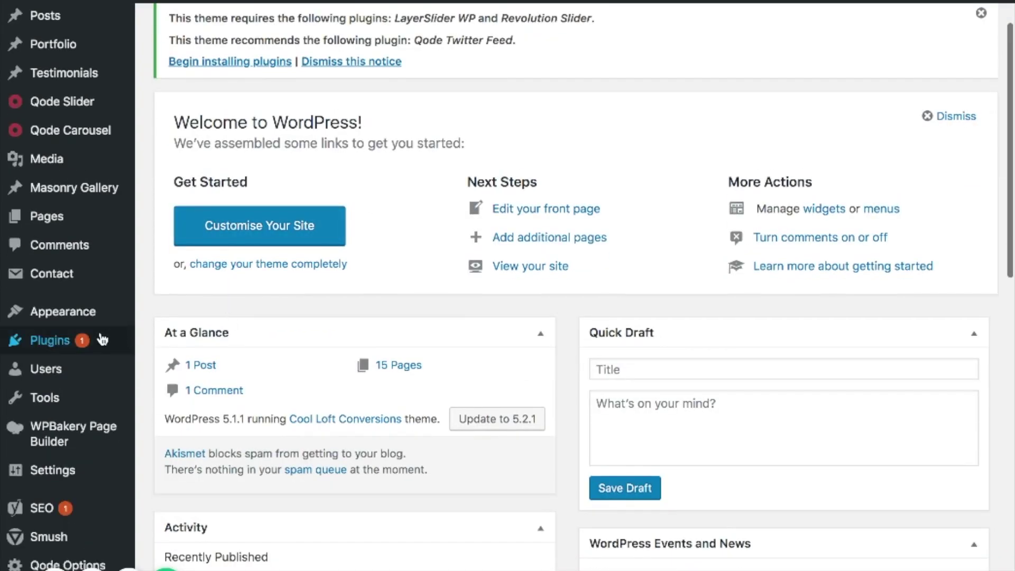
pyautogui.moveTo(100, 344)
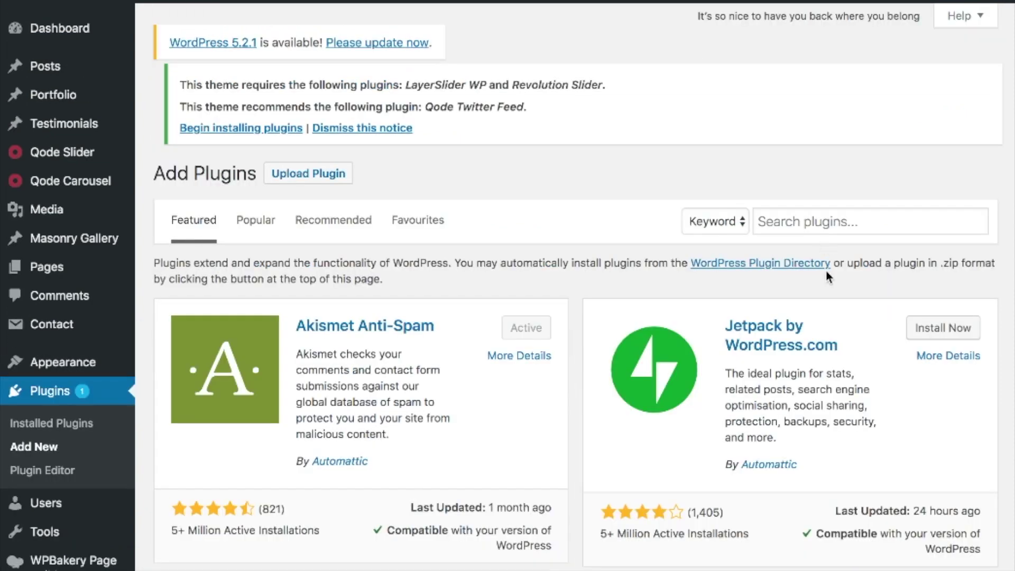
pyautogui.click(830, 223)
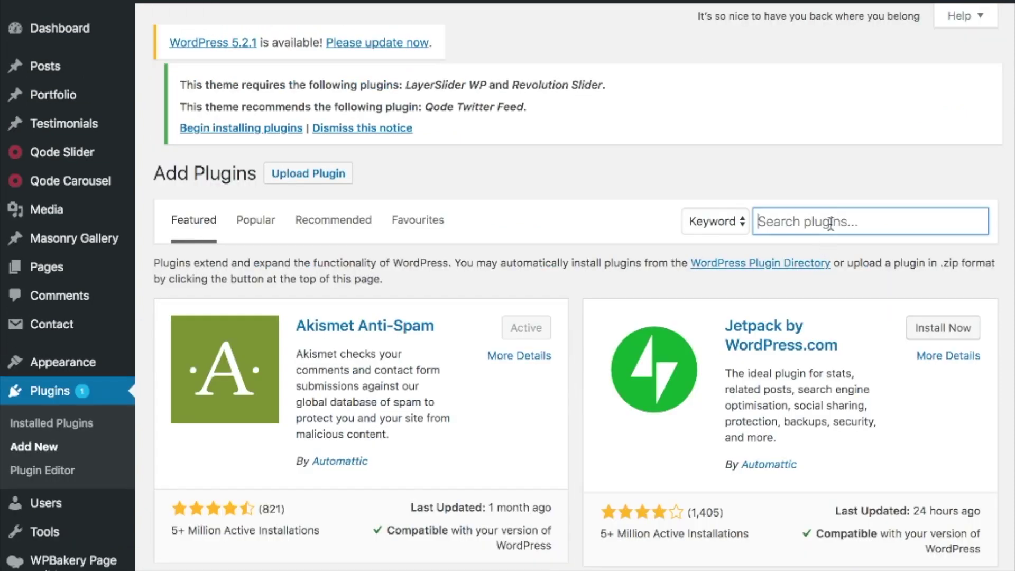
pyautogui.write('enable media repla')
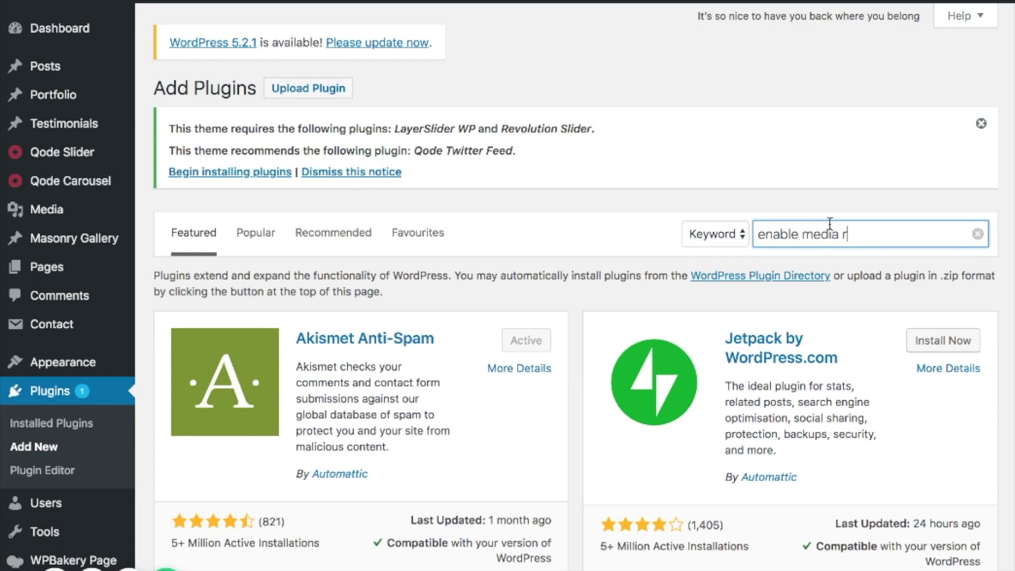
pyautogui.write('ce')
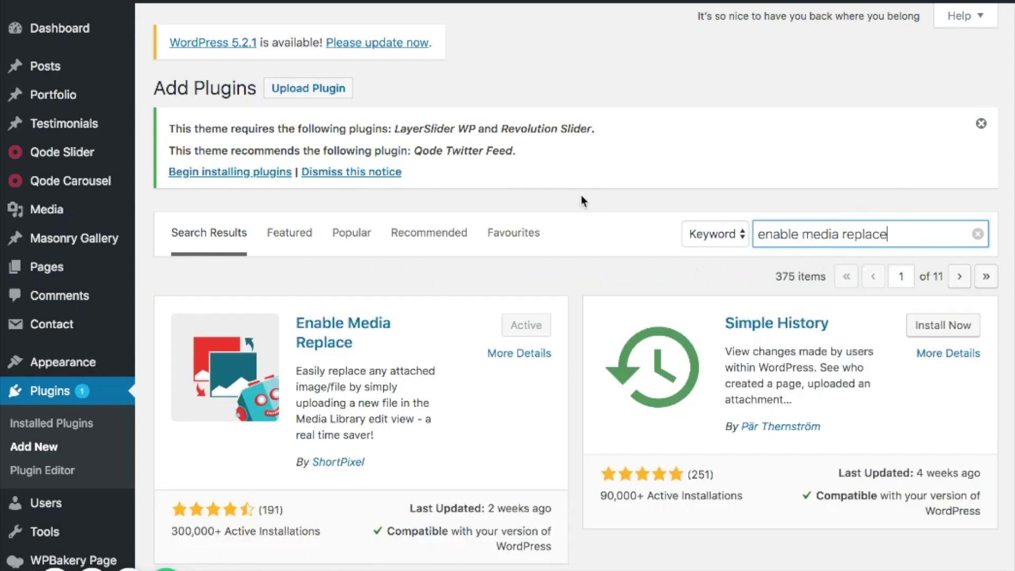
pyautogui.scroll(-3, 581, 199)
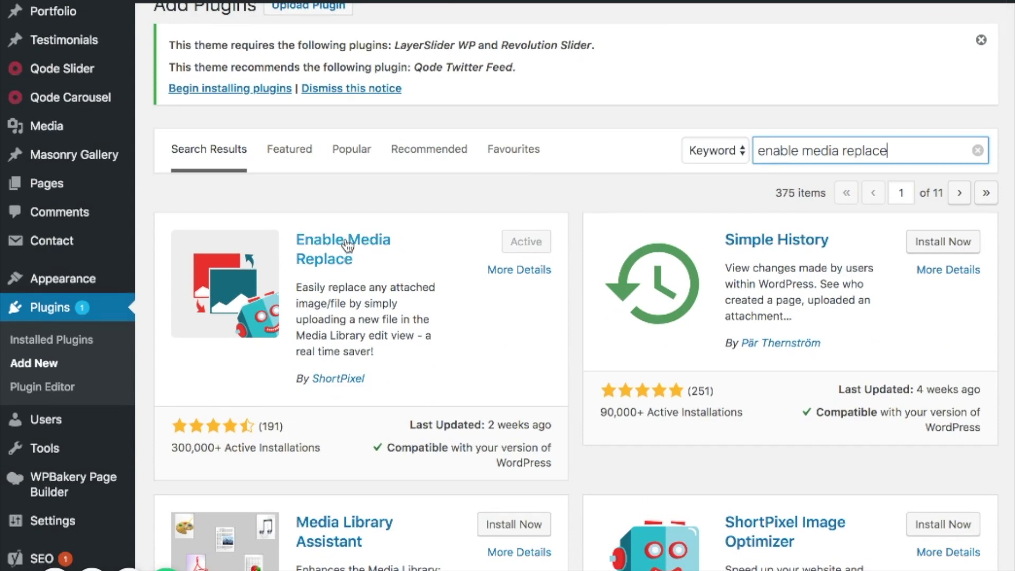
pyautogui.scroll(-1, 335, 267)
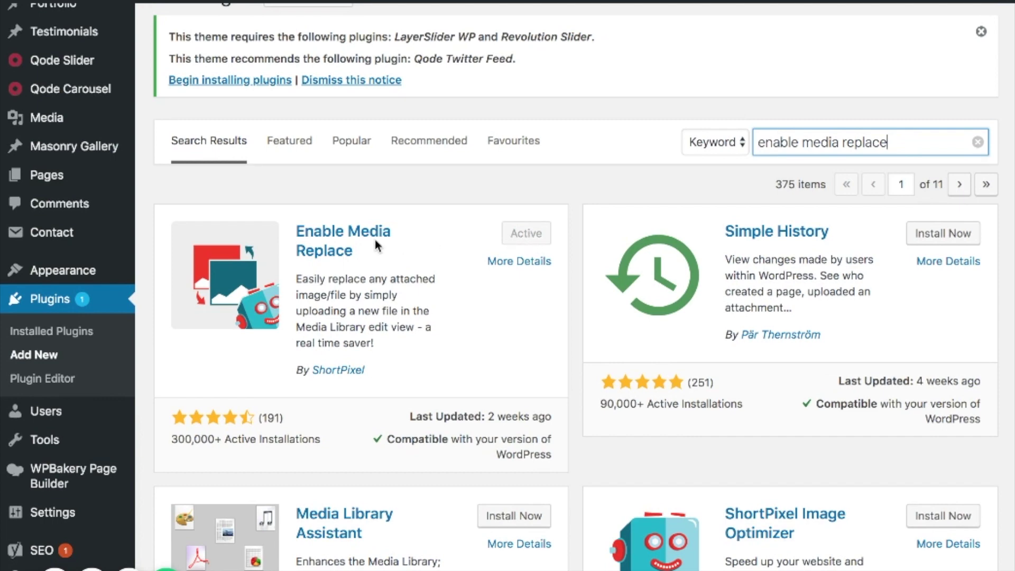
pyautogui.scroll(2, 343, 246)
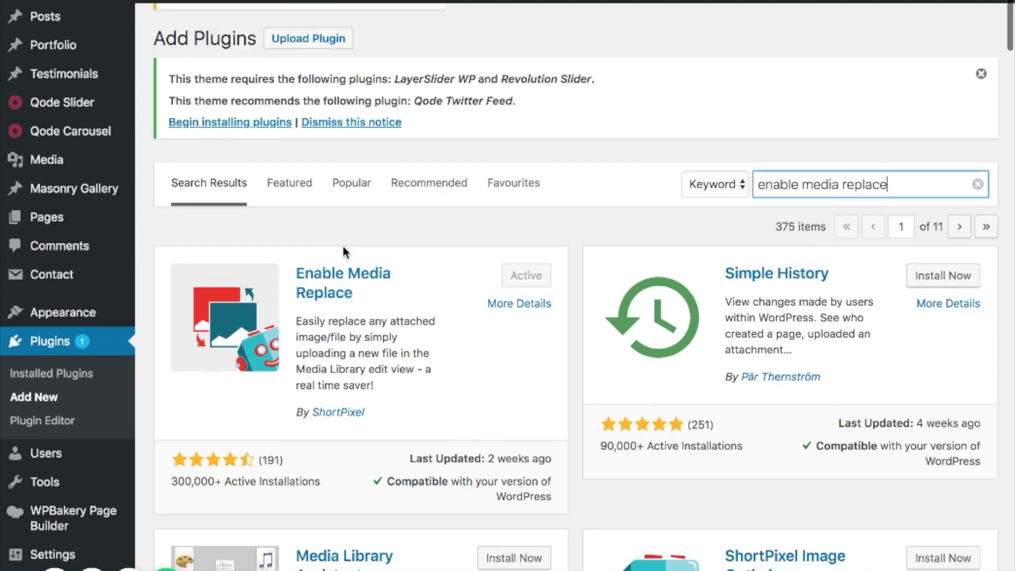
# Search the Media Library for 'logo'
pyautogui.moveTo(78, 169)
pyautogui.click(162, 165)
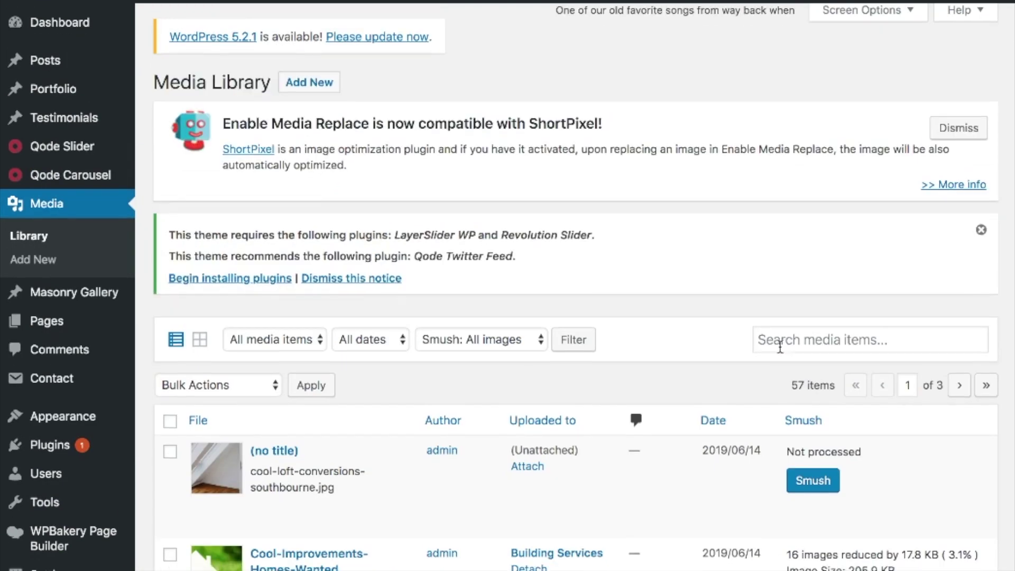
pyautogui.scroll(-1, 777, 339)
pyautogui.click(761, 283)
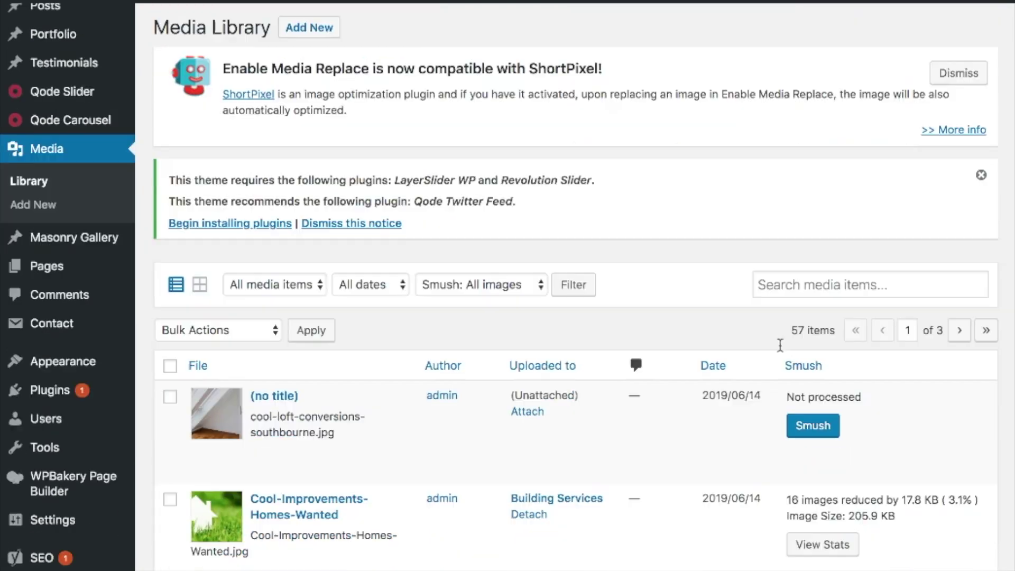
pyautogui.scroll(-2, 783, 291)
pyautogui.write('logo')
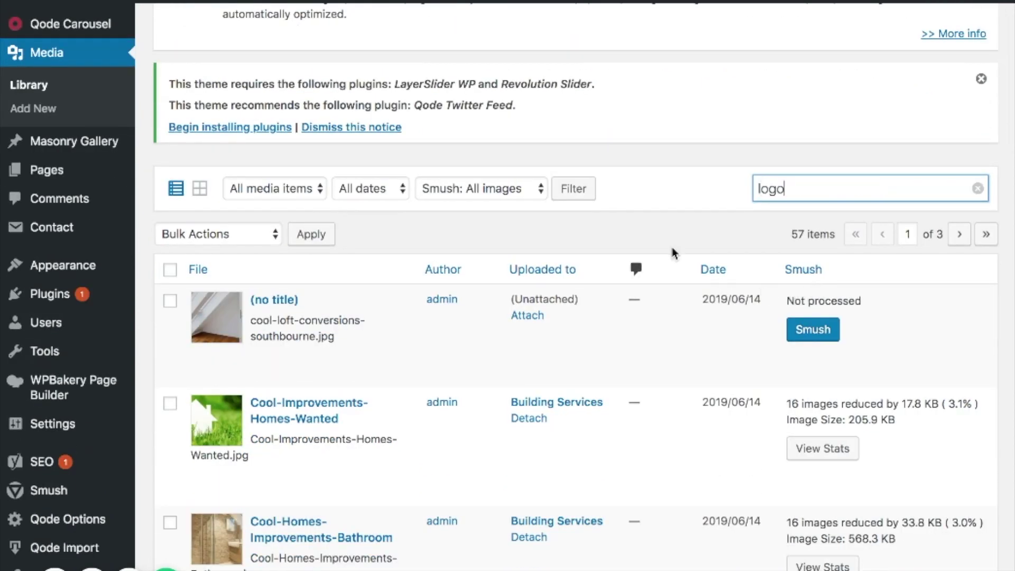
pyautogui.press('Return')
pyautogui.scroll(-4, 328, 293)
pyautogui.scroll(-1, 328, 292)
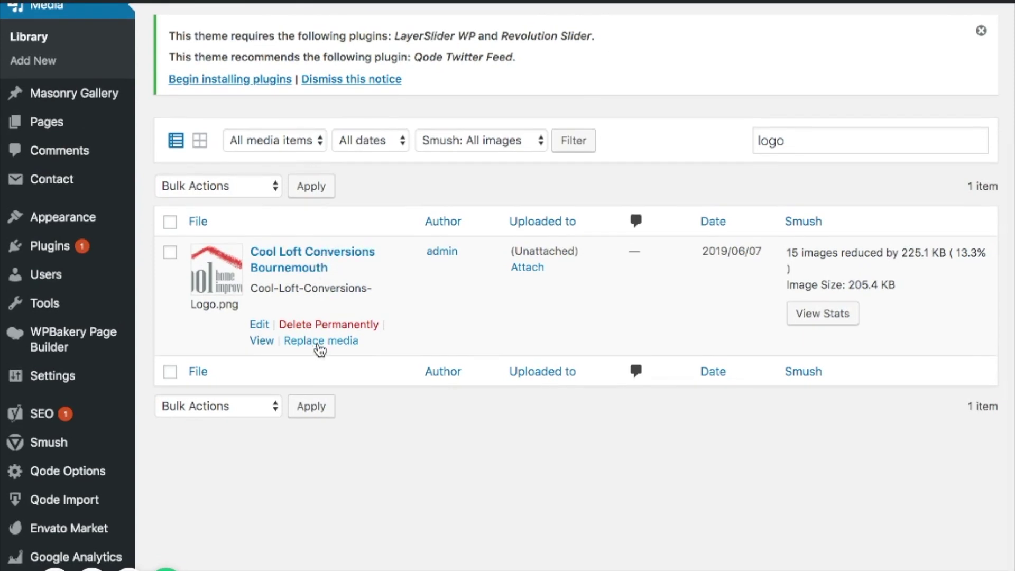
# Open the Cool Loft Conversions Bournemouth logo's edit page and start uploading a new file
pyautogui.click(294, 258)
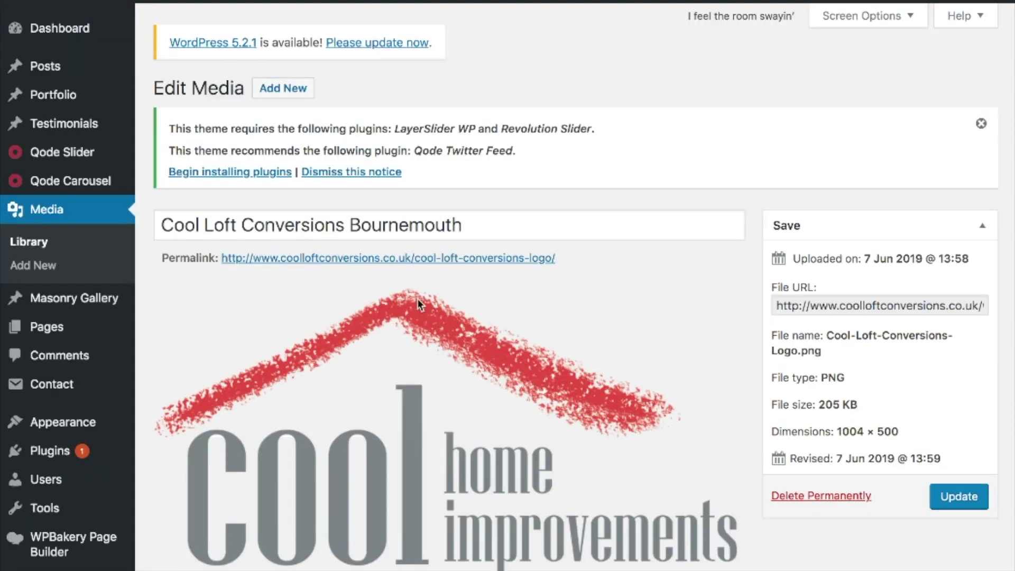
pyautogui.scroll(-3, 424, 341)
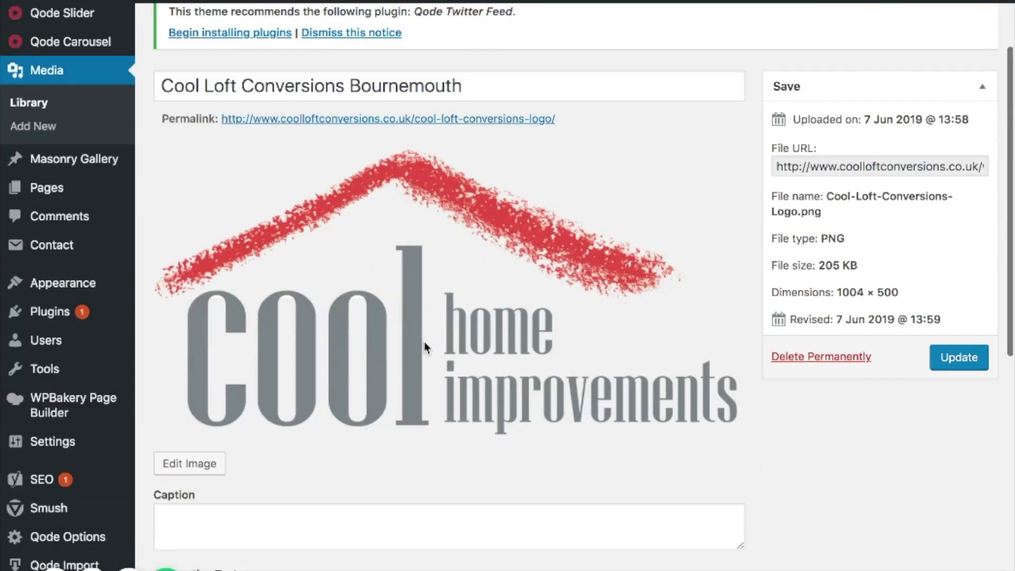
pyautogui.scroll(-10, 398, 328)
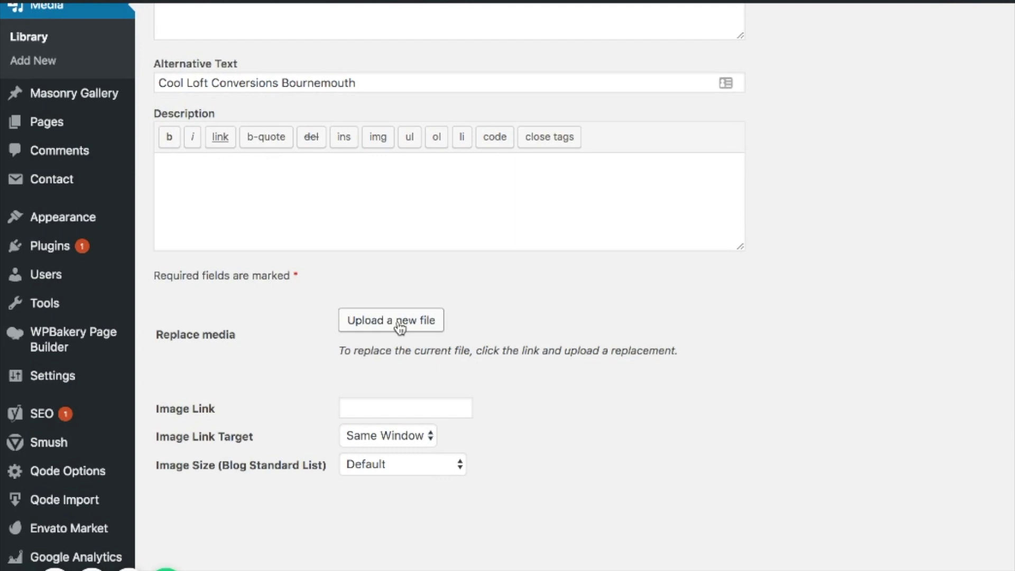
pyautogui.click(400, 328)
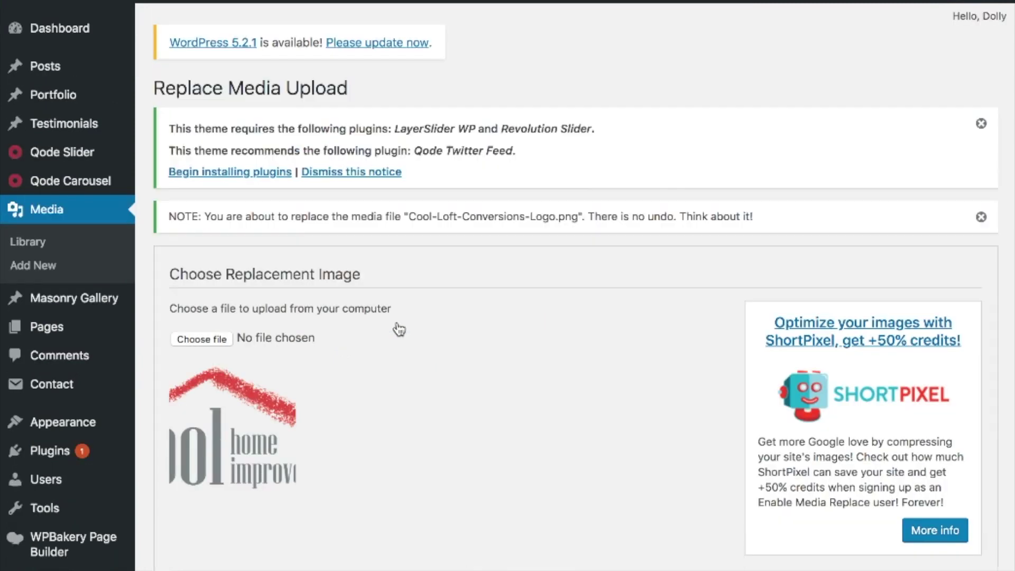
# Review the Replacement and Date options, noting the Cool-Loft-Conversions-Logo.png file name stays unchanged
pyautogui.scroll(-1, 432, 328)
pyautogui.scroll(-7, 432, 327)
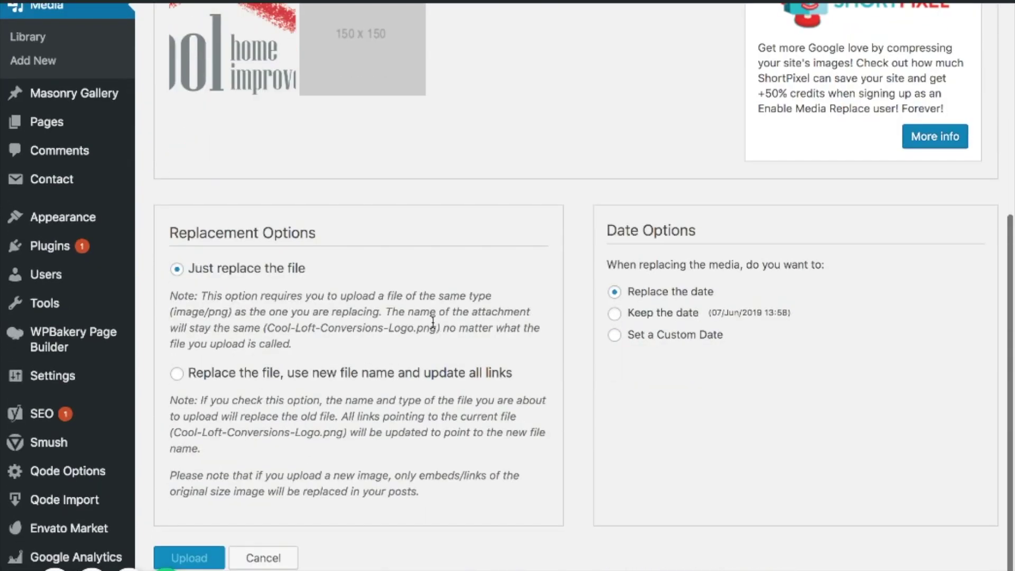
pyautogui.scroll(-1, 432, 328)
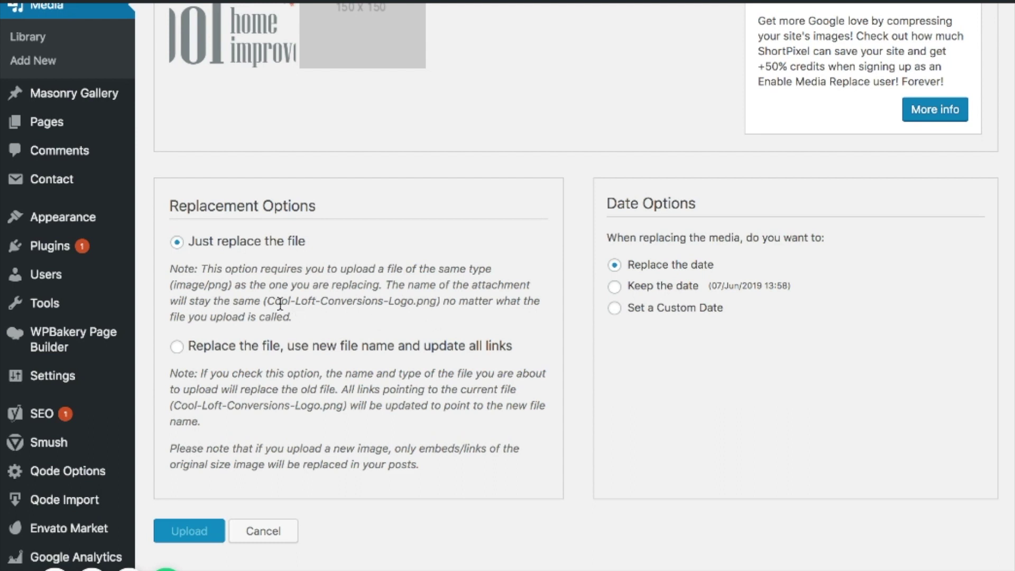
pyautogui.moveTo(269, 302); pyautogui.dragTo(437, 304)
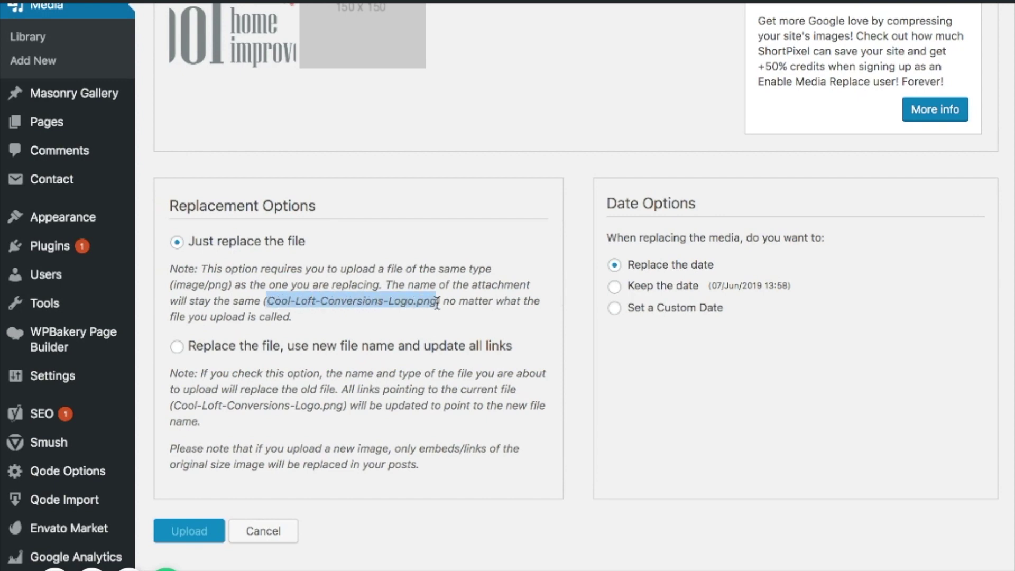
pyautogui.scroll(1, 436, 302)
pyautogui.moveTo(437, 324); pyautogui.dragTo(267, 323)
pyautogui.scroll(1, 267, 323)
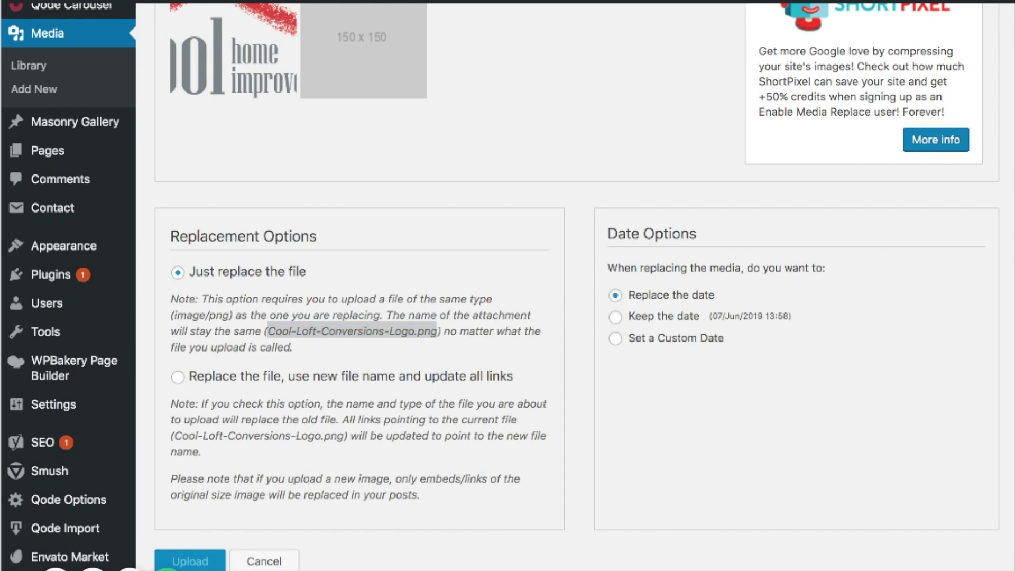
pyautogui.scroll(5, 706, 346)
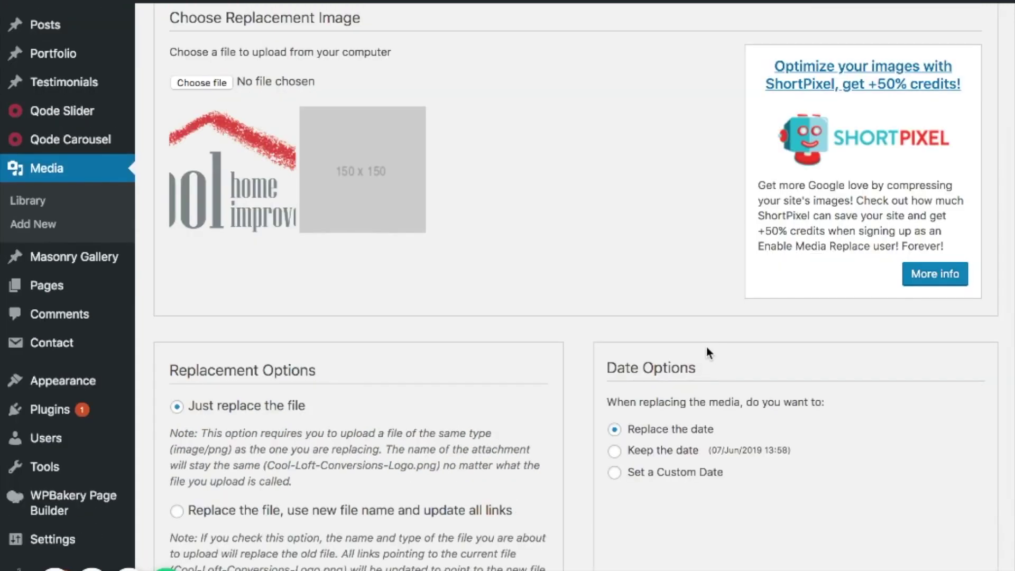
pyautogui.click(708, 350)
pyautogui.scroll(2, 709, 350)
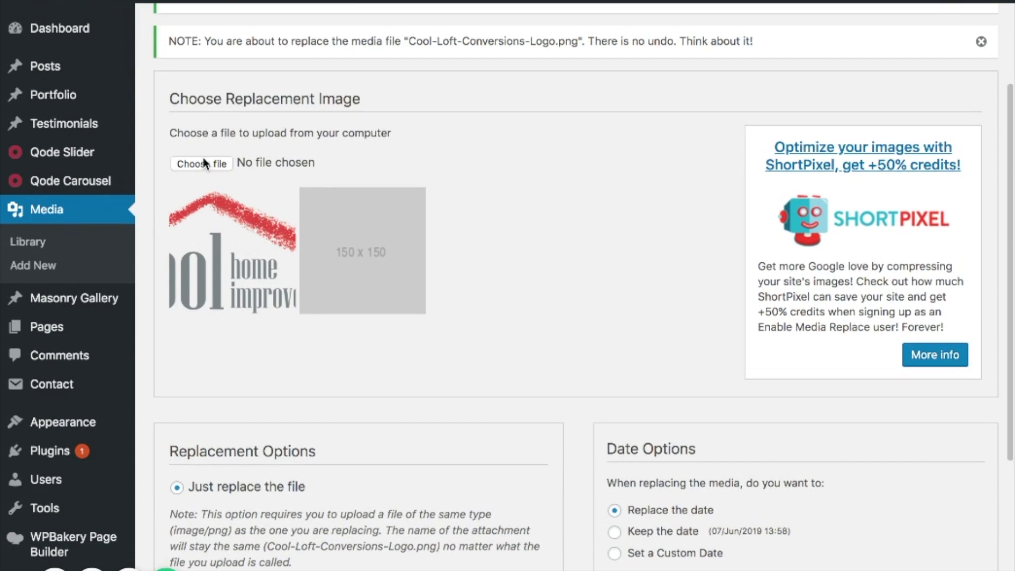
# Select the new Cool-Loft-Conversions-Logo file, keeping 'Just replace the file' and 'Replace the date'
pyautogui.click(435, 36)
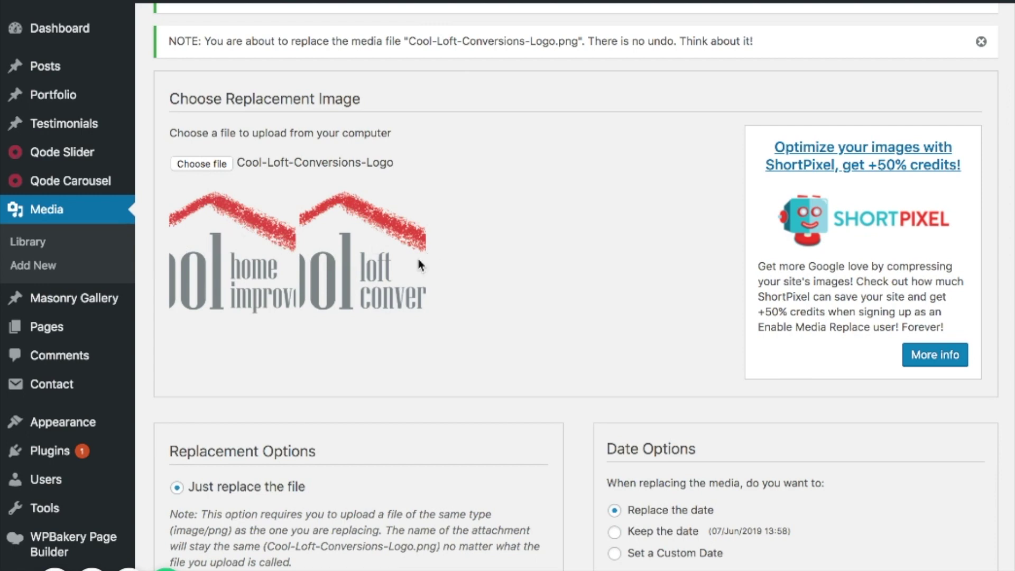
pyautogui.scroll(-5, 312, 262)
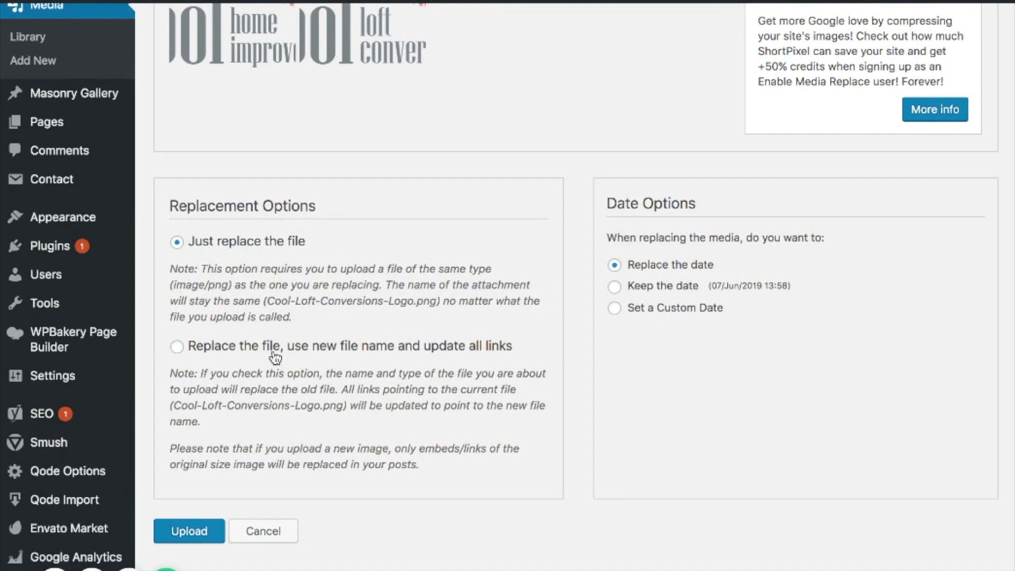
pyautogui.scroll(1, 231, 262)
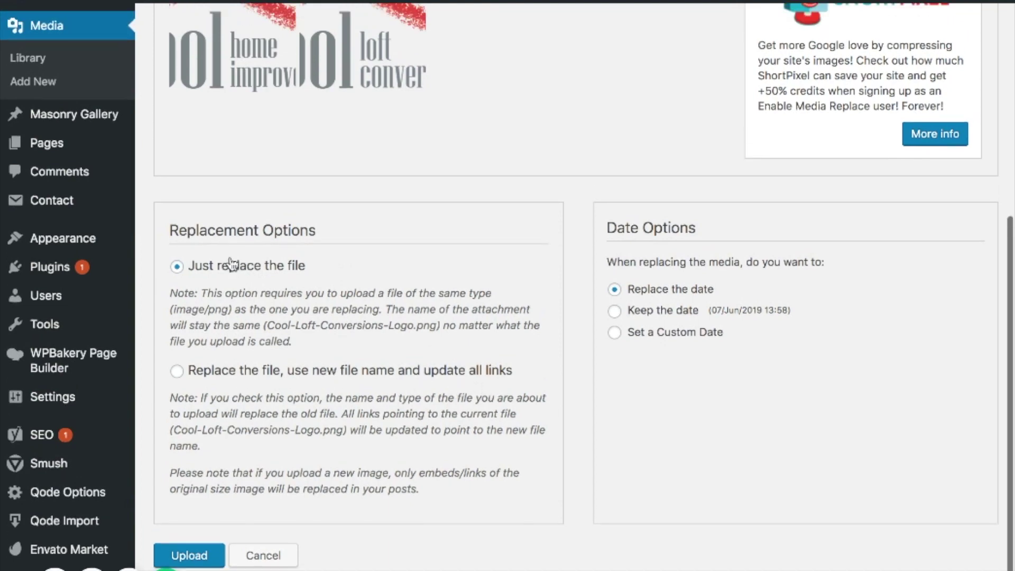
pyautogui.scroll(3, 325, 273)
pyautogui.scroll(-3, 325, 276)
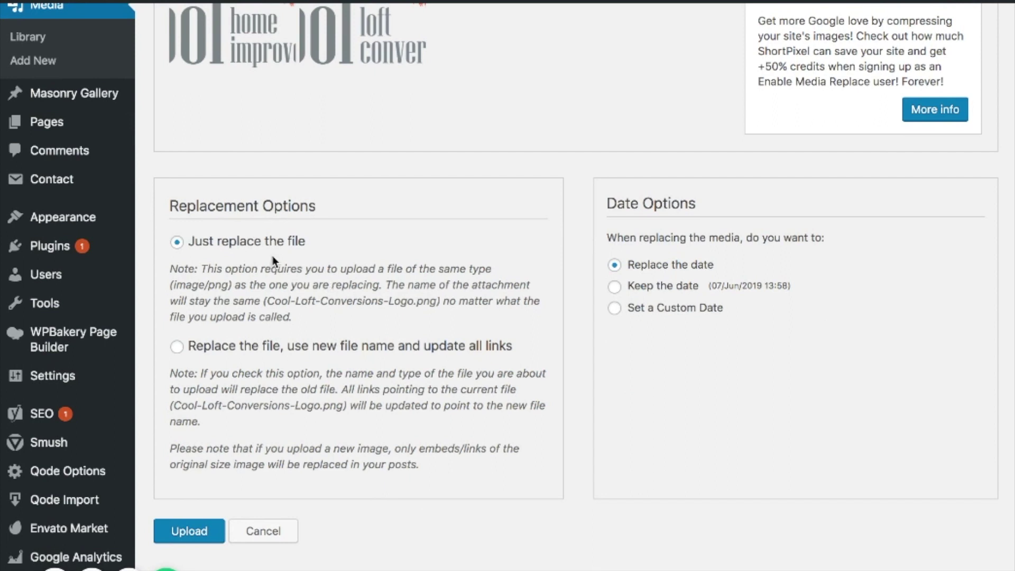
# Upload the replacement and confirm 'Media file updated.' with the new 1004 × 500 logo
pyautogui.click(198, 534)
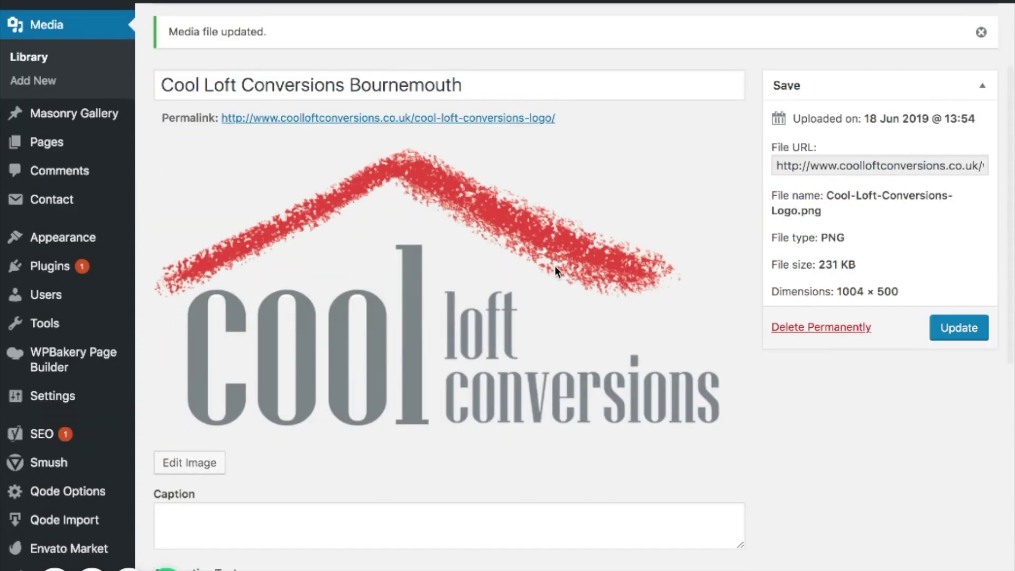
pyautogui.scroll(-3, 554, 266)
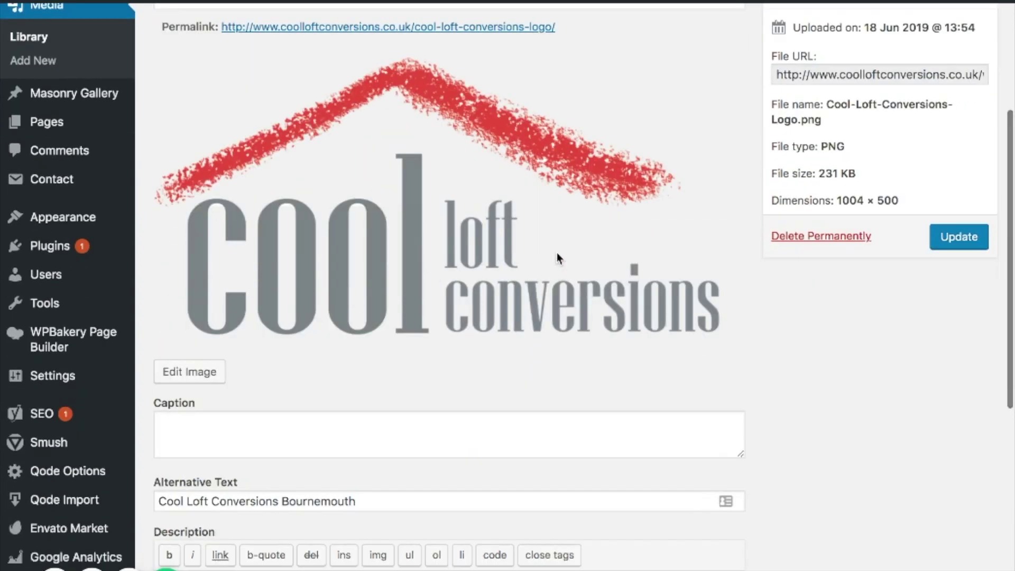
pyautogui.scroll(5, 557, 253)
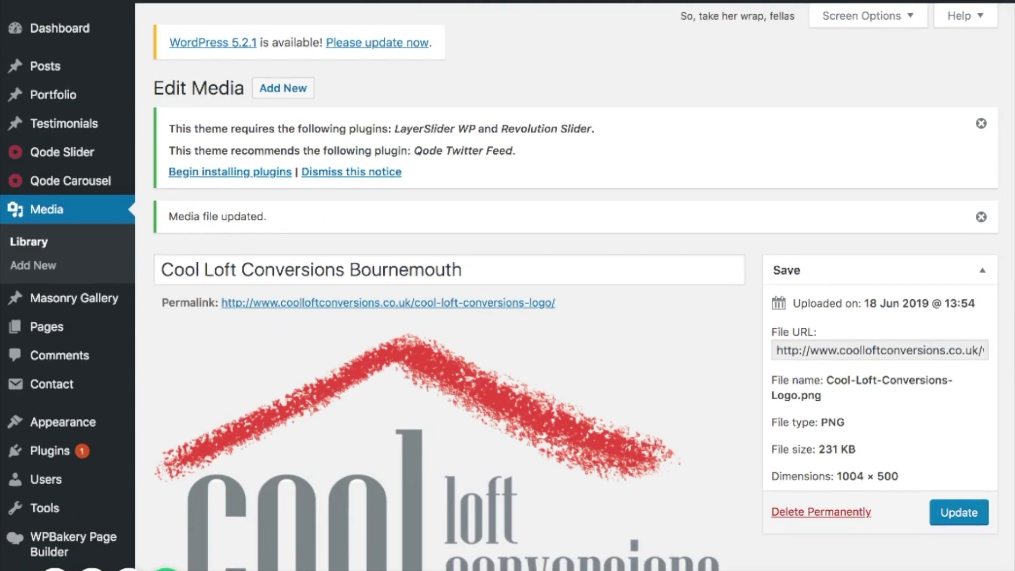